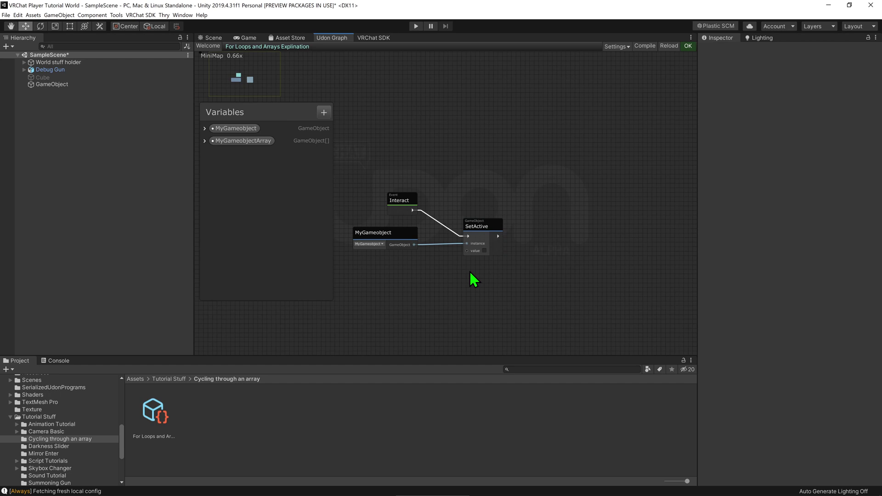
Step: Add the MyGameobjectArray variable node and delete the old MyGameobject node with its wire
mouse_move(241, 141)
mouse_down()
mouse_move(357, 274)
mouse_move(376, 253)
mouse_move(470, 245)
mouse_up()
click(380, 246)
key(Delete)
click(372, 279)
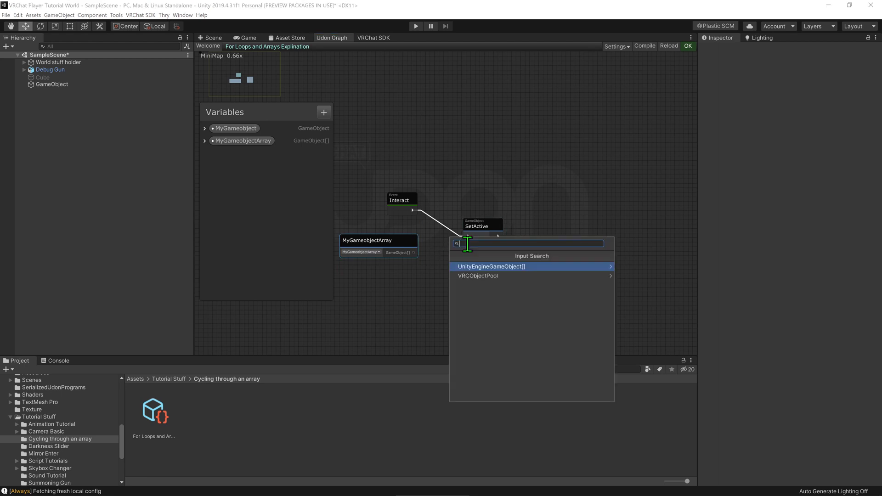
Step: Reposition the MyGameobjectArray node further left in the graph
click(438, 259)
click(394, 248)
drag(393, 248, 391, 242)
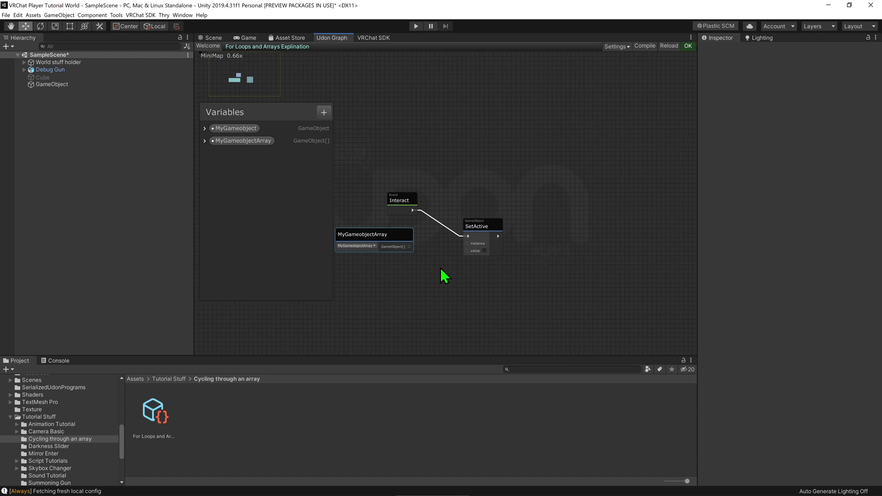
middle_drag(441, 275, 565, 273)
drag(492, 241, 421, 236)
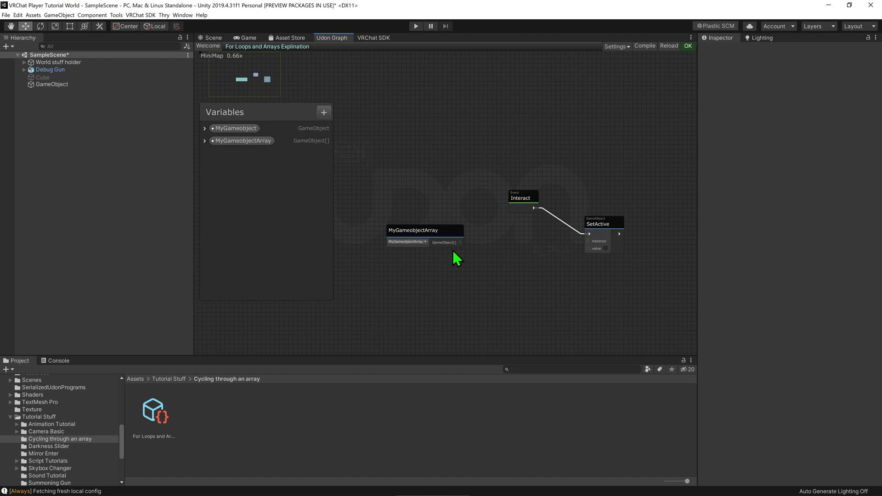
Step: Add a GameObject[] Get node linking MyGameobjectArray to SetActive's instance input
key(space)
text(game)
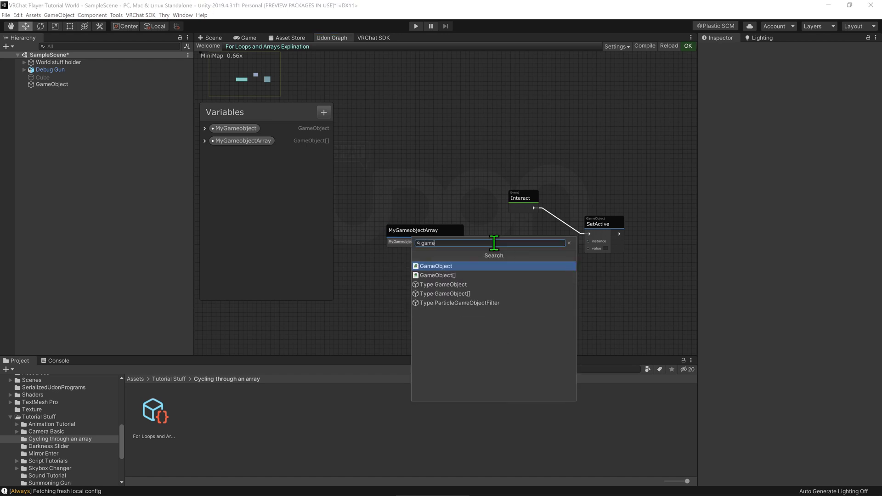
key(Down)
key(Return)
text(get)
key(Return)
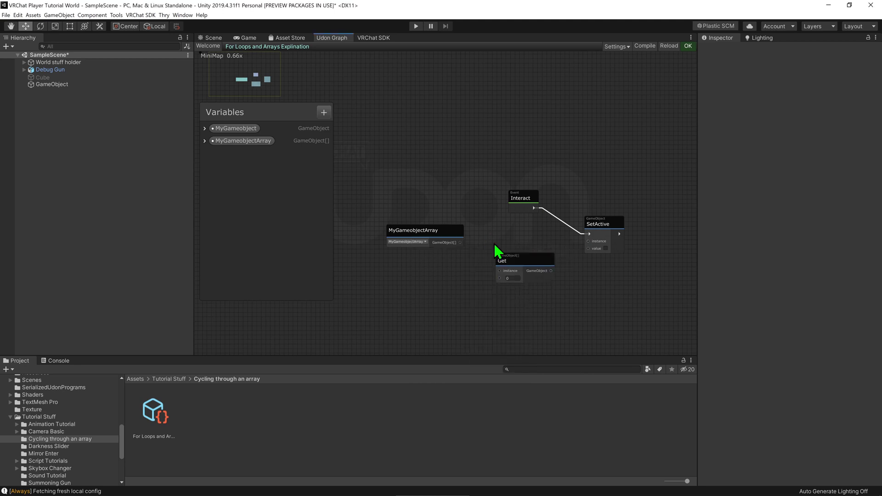
mouse_move(460, 242)
mouse_down()
mouse_move(499, 271)
mouse_move(581, 239)
mouse_up()
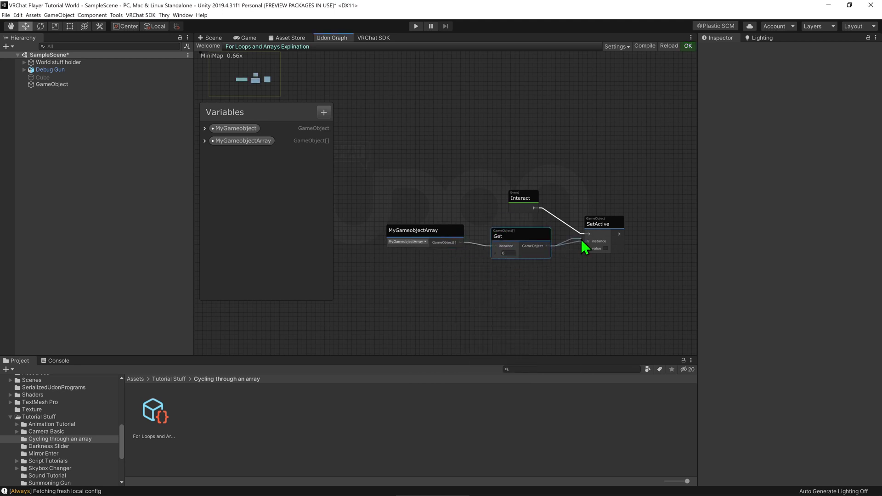
drag(521, 237, 522, 233)
drag(521, 195, 532, 187)
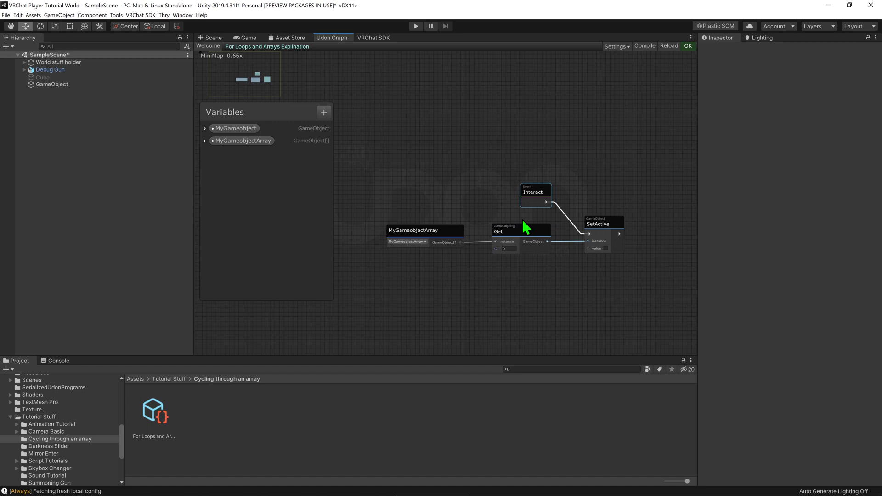
Step: Select the GameObject holding the Udon program and compile the graph
mouse_move(510, 249)
click(512, 262)
click(204, 140)
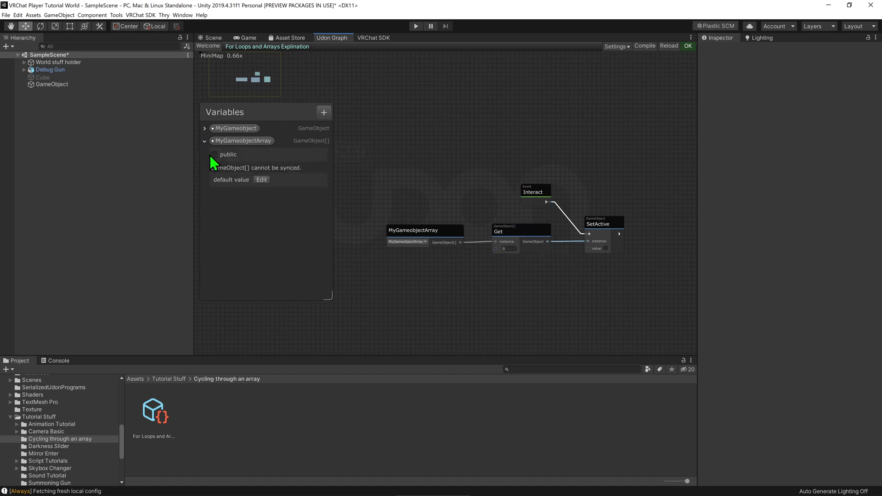
click(41, 84)
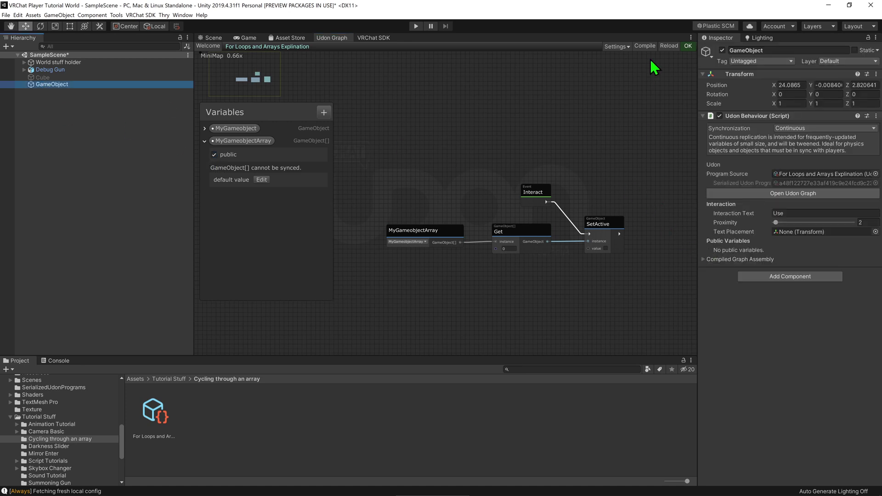
click(648, 46)
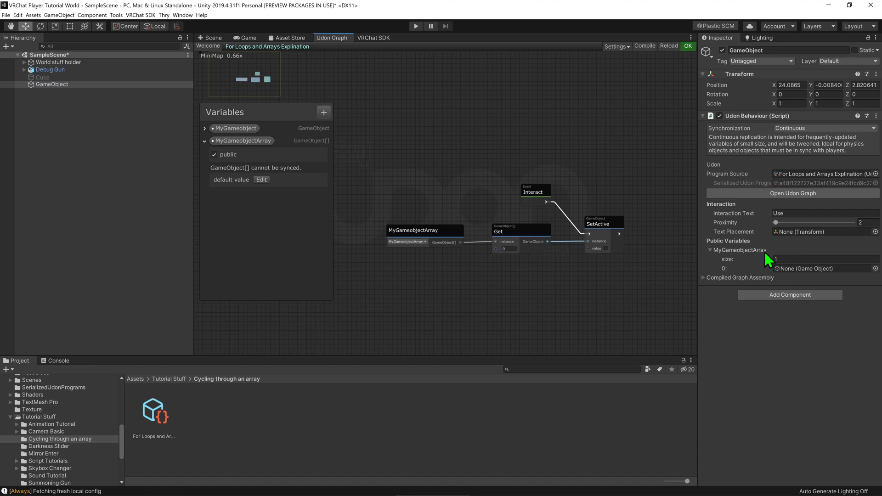
Step: Set the MyGameobjectArray size to 8 in the Inspector
click(766, 258)
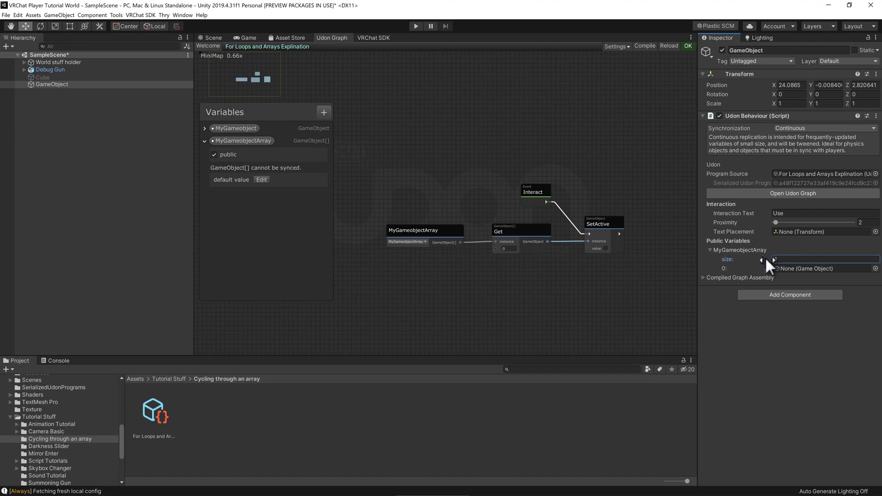
drag(765, 257, 770, 257)
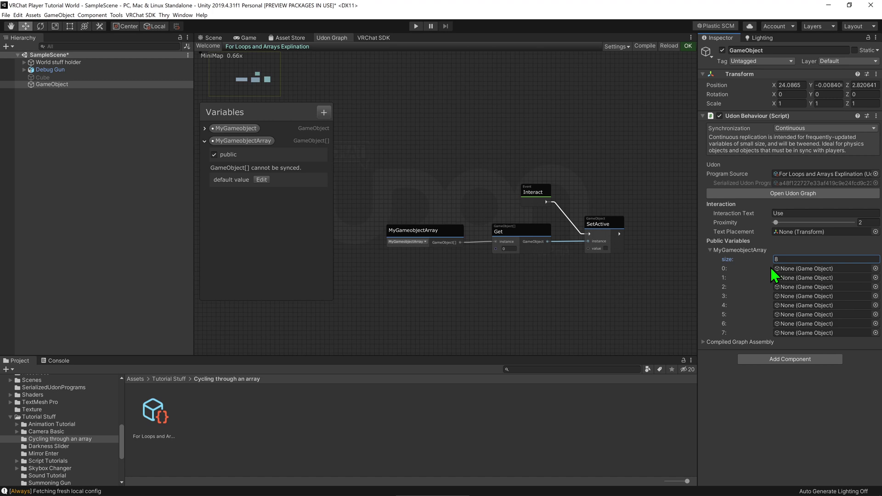
click(507, 249)
text(1)
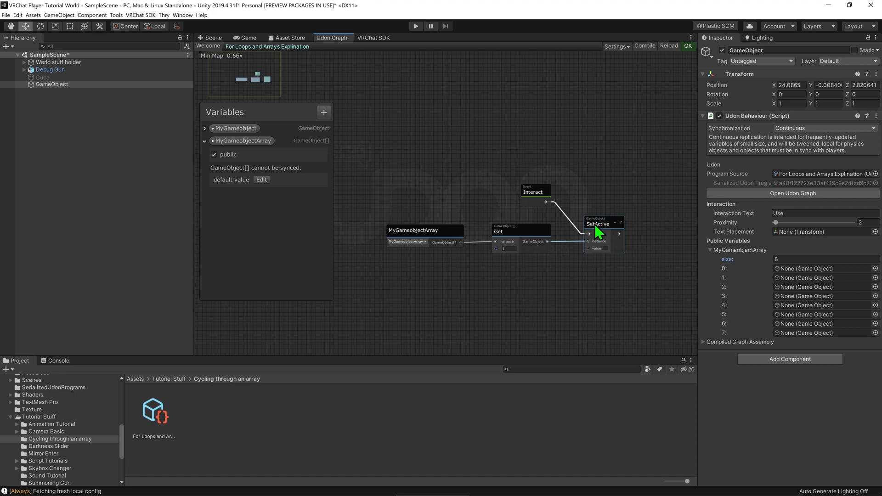
Step: Add a For loop node (start 0, end 6, step 1) to the graph
middle_drag(419, 311, 420, 239)
right_click(420, 233)
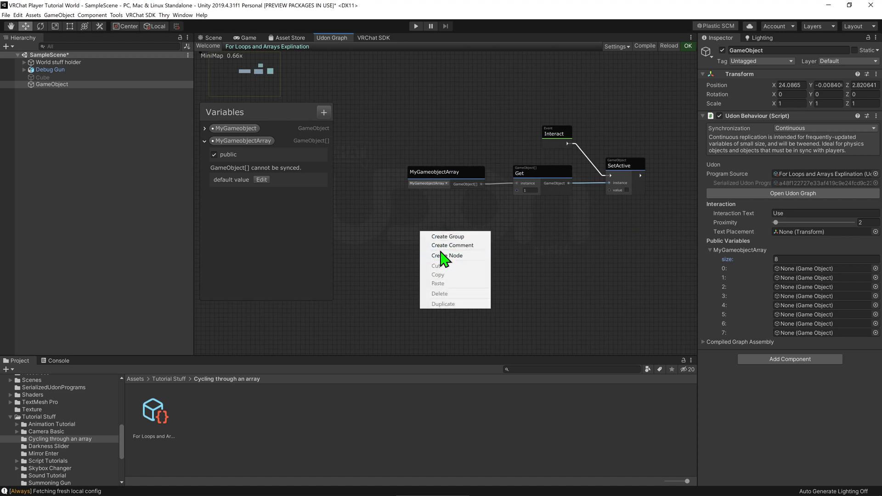
click(442, 255)
text(for)
key(Return)
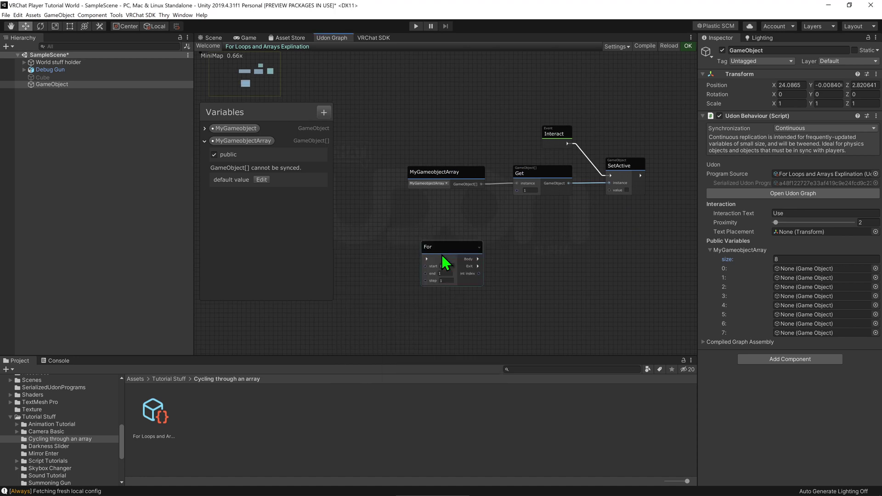
drag(442, 254, 461, 237)
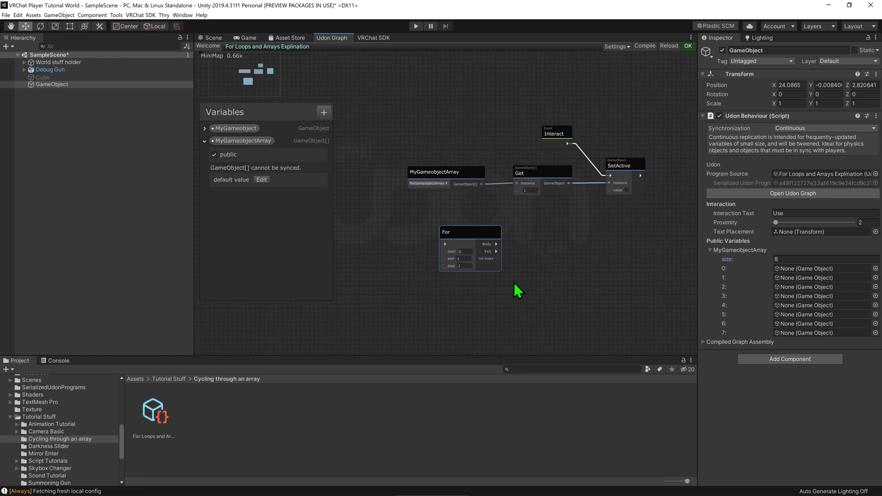
scroll(516, 286, up, 1)
middle_drag(476, 272, 486, 289)
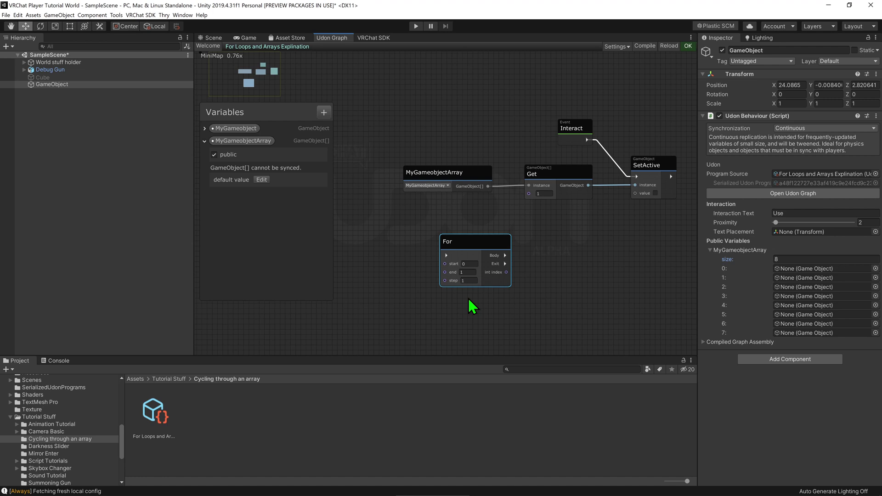
text(6)
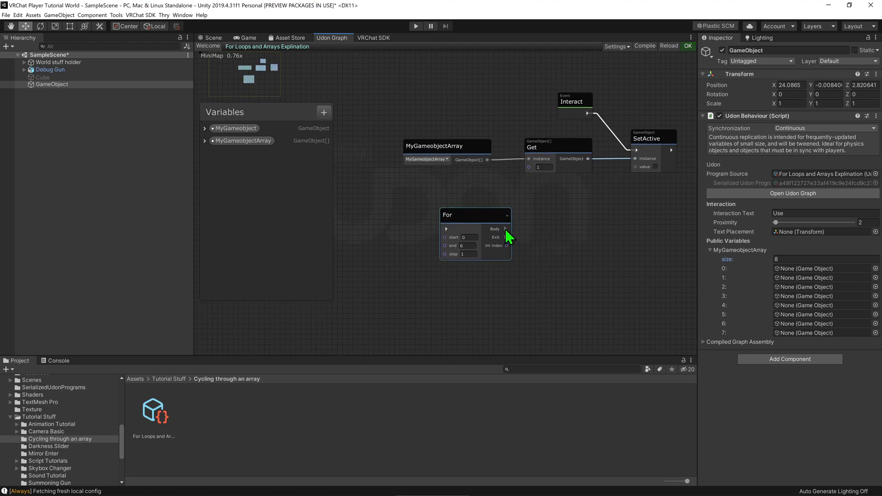
Step: Wire the For loop's Body to SetActive and remove the Interact-to-SetActive connection
mouse_move(505, 229)
mouse_down()
mouse_move(643, 153)
mouse_move(634, 221)
mouse_up()
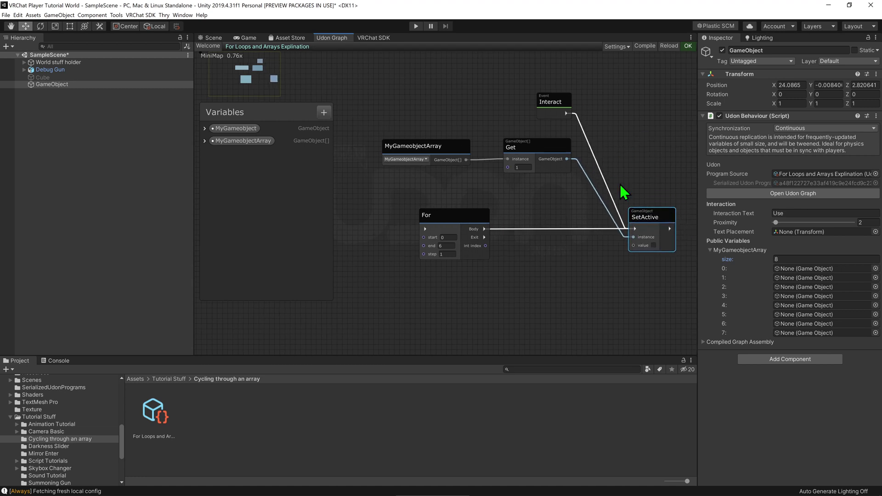
click(596, 157)
key(Delete)
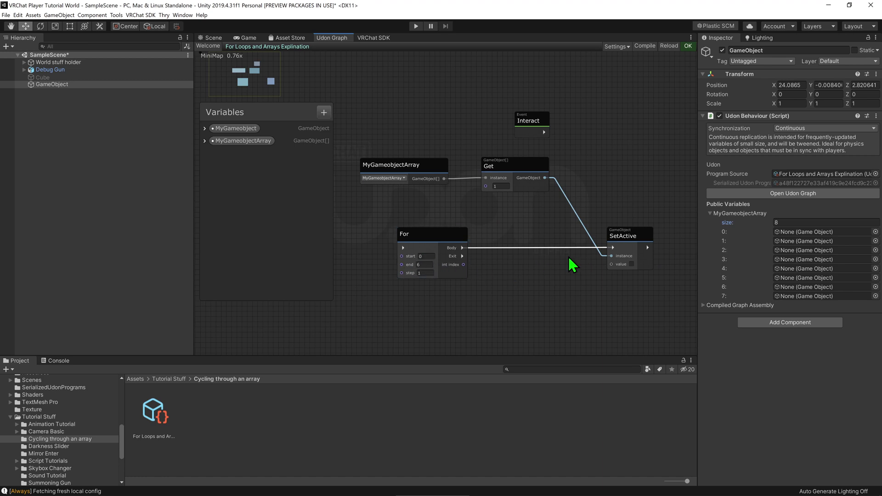
Step: Feed the loop index into Get's index and rearrange the array and Get nodes
drag(461, 255, 501, 335)
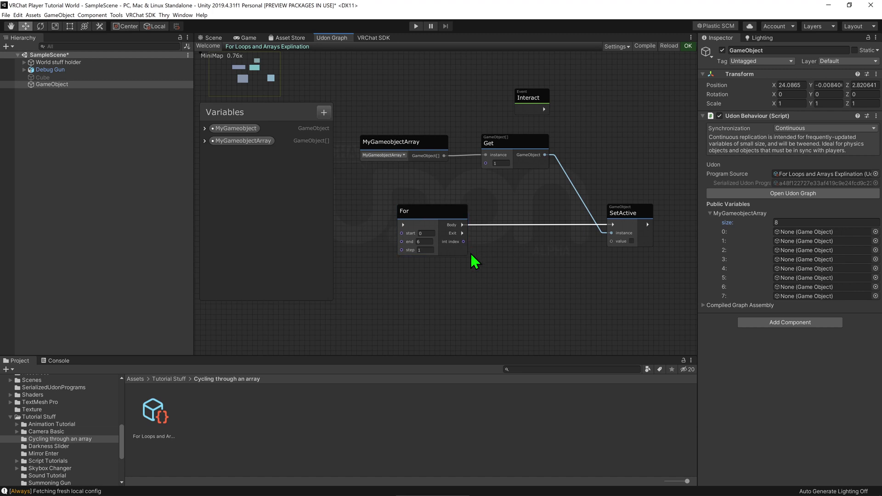
drag(463, 241, 485, 169)
mouse_move(515, 150)
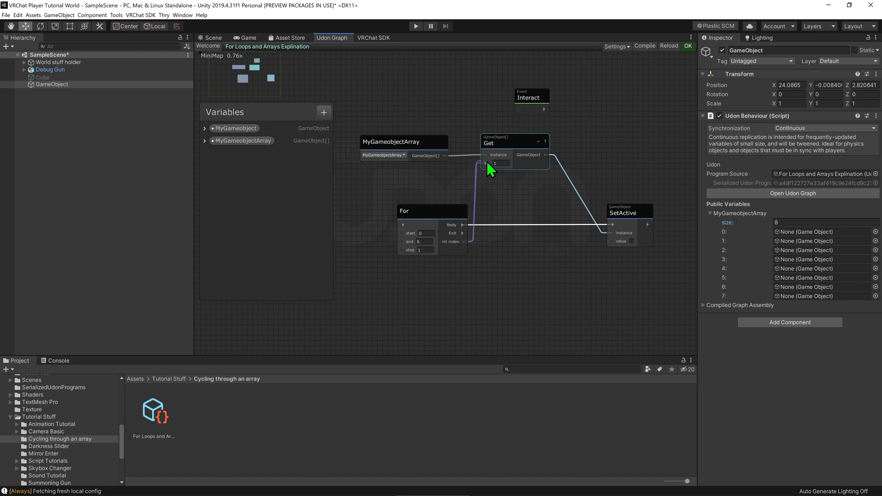
drag(409, 124, 524, 167)
click(528, 142)
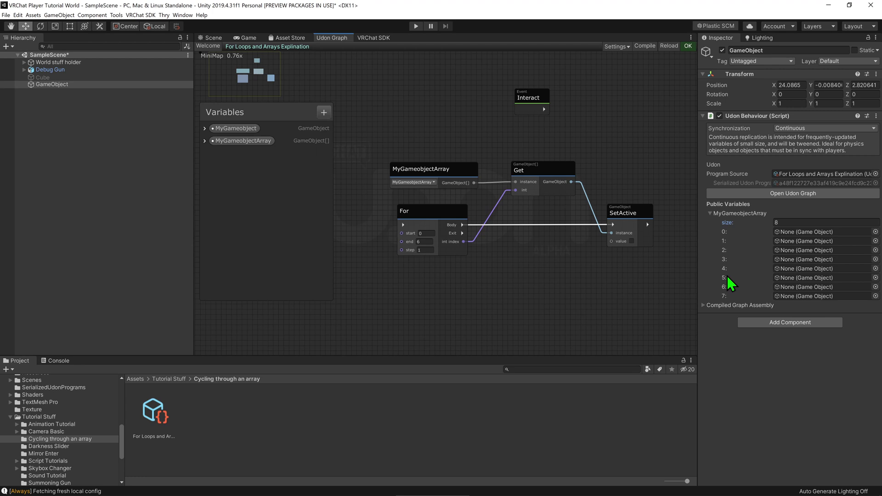
Step: Connect the Interact event to the For loop's input and set the loop end to 8
middle_drag(535, 260, 556, 281)
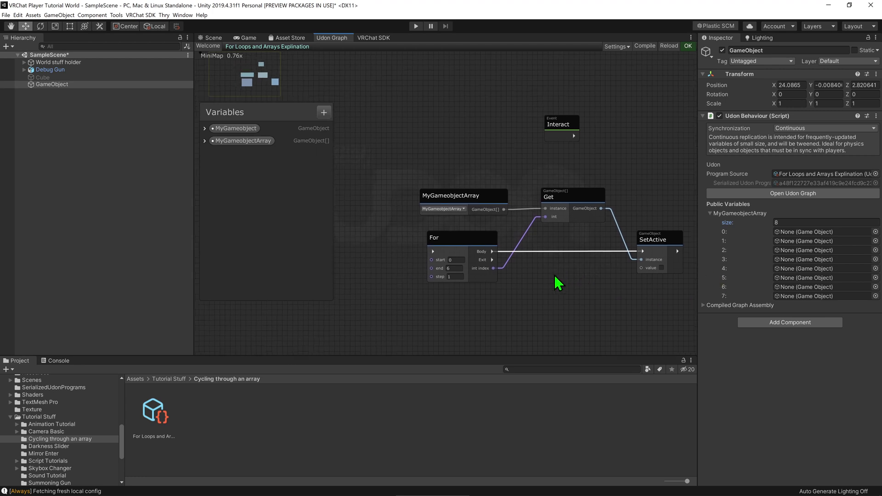
mouse_move(555, 127)
mouse_down()
mouse_move(370, 157)
mouse_move(350, 172)
mouse_move(434, 251)
mouse_up()
drag(350, 163, 362, 192)
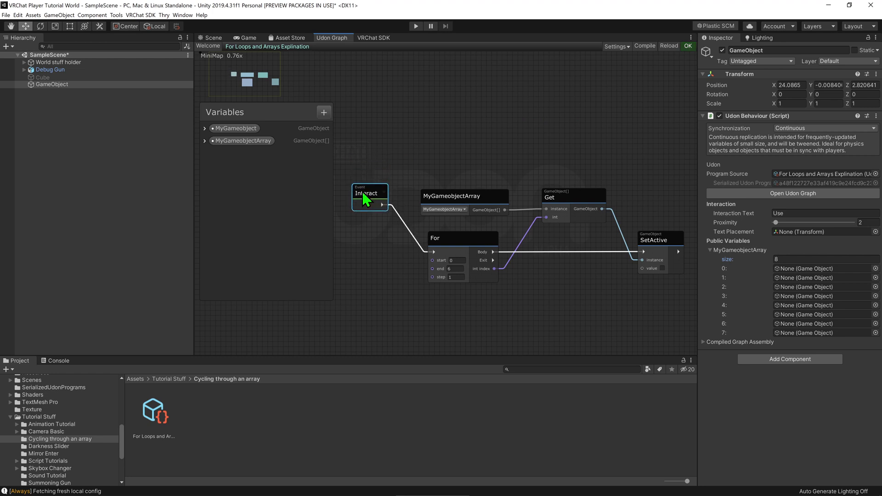
text(8)
mouse_move(462, 234)
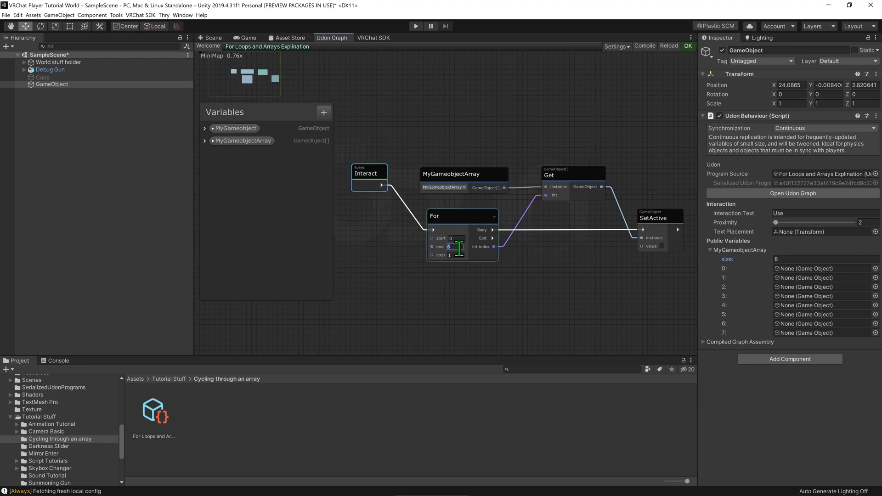
text(8)
click(468, 310)
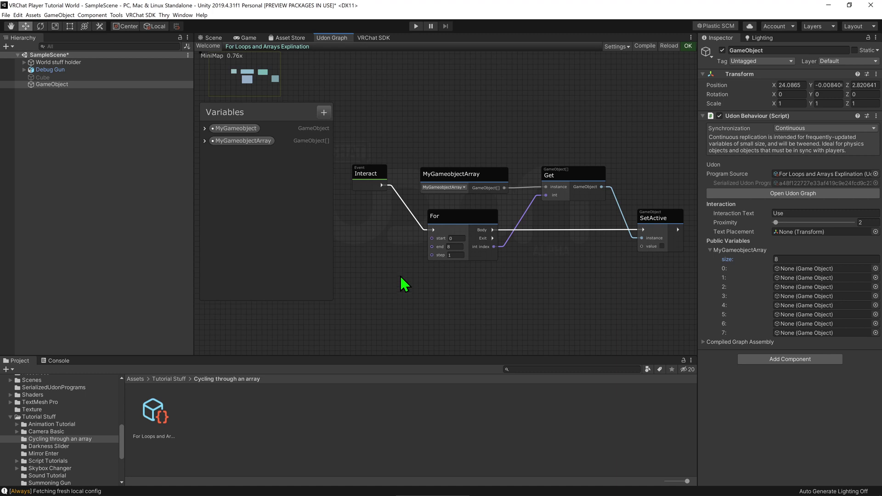
Step: Add a GameObject[] Get Length node reading MyGameobjectArray and wire its output to For's end
click(324, 112)
text(int)
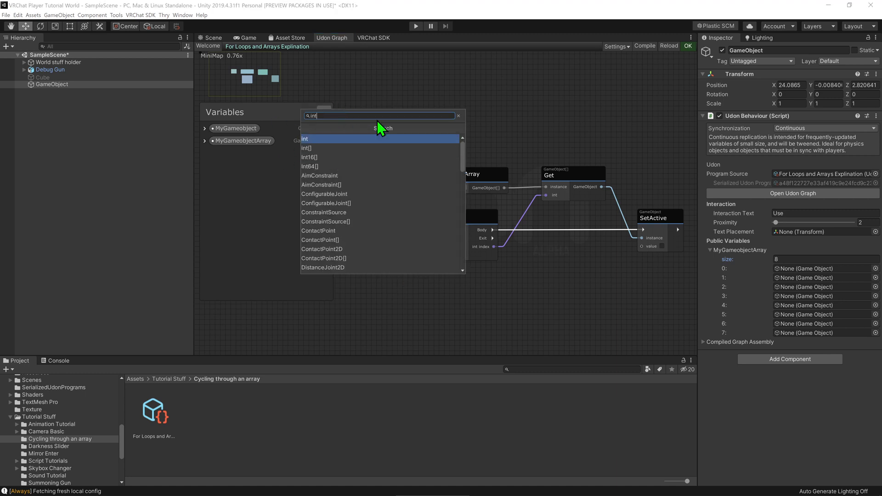
key(Escape)
middle_drag(372, 273, 433, 262)
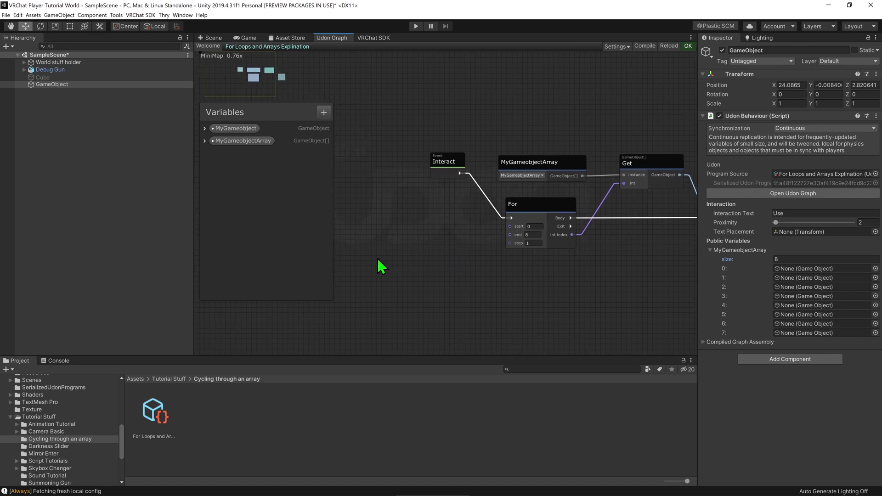
key(space)
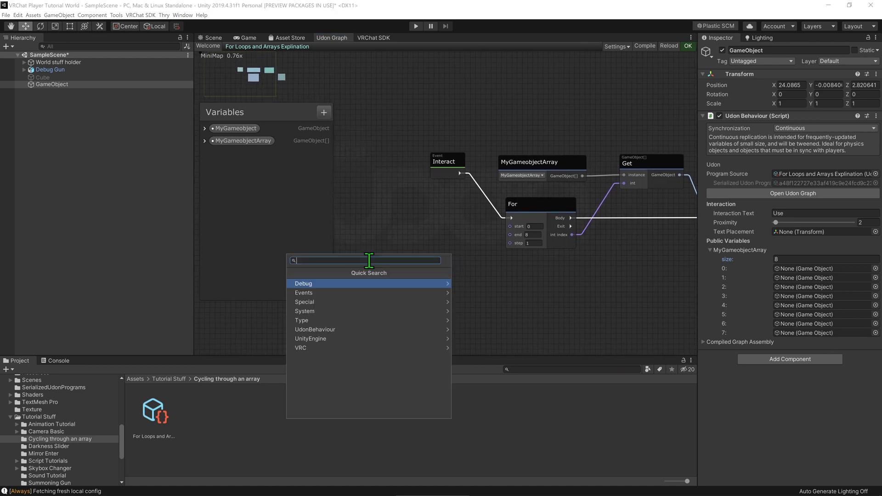
text(game)
key(Escape)
key(space)
text(get)
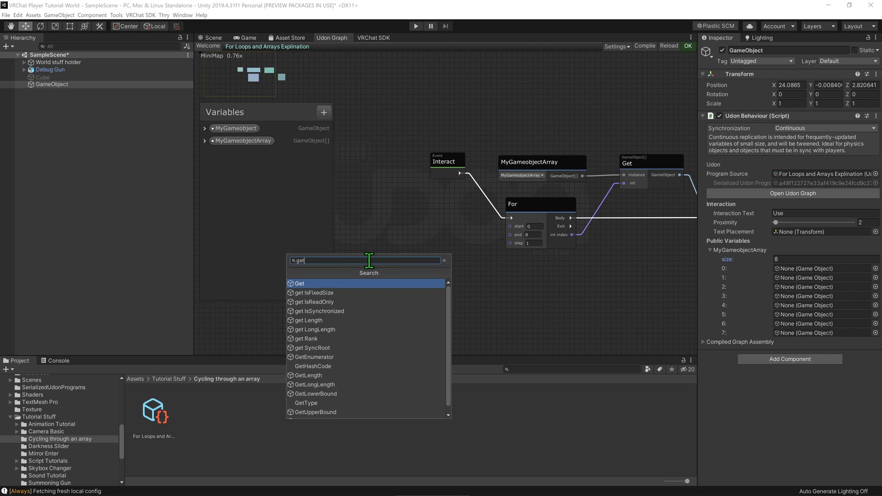
text( len)
key(Return)
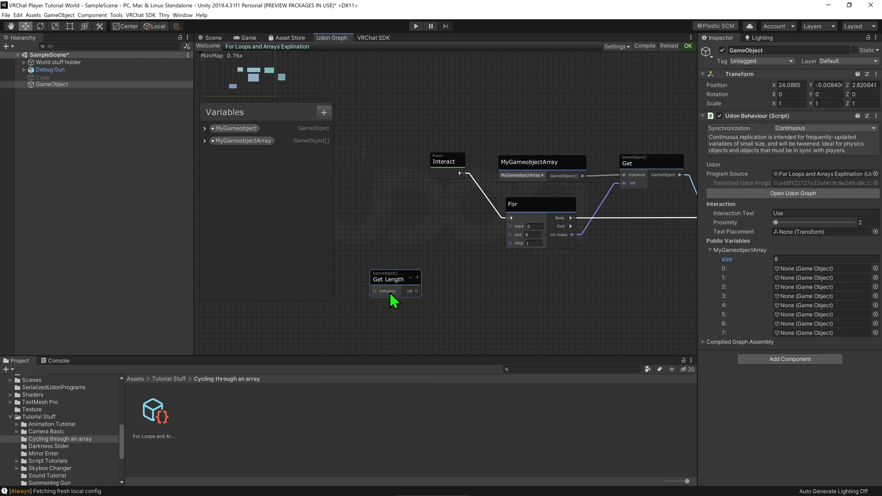
drag(389, 293, 407, 226)
mouse_move(230, 140)
mouse_down()
mouse_move(410, 248)
mouse_move(404, 285)
mouse_move(414, 250)
mouse_move(510, 235)
mouse_up()
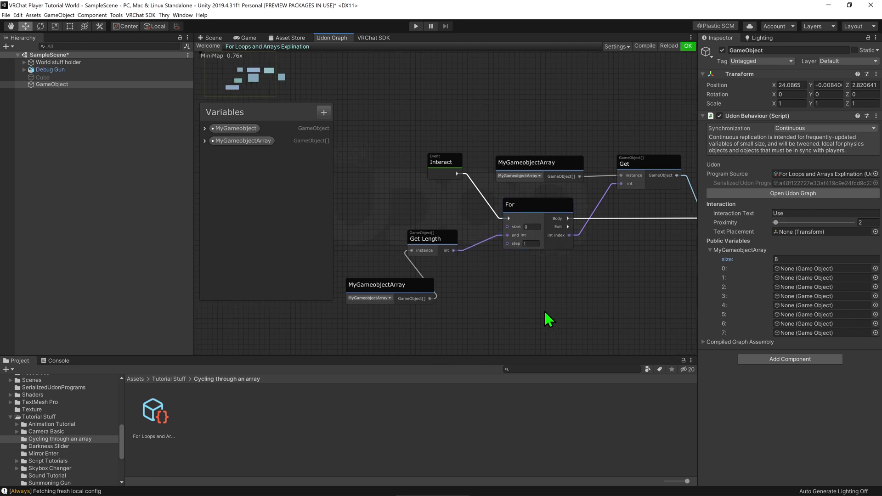
scroll(524, 310, down, 3)
click(429, 272)
Step: Place the array getter beside Get Length and set MyGameobjectArray's size to 11
drag(411, 307, 376, 276)
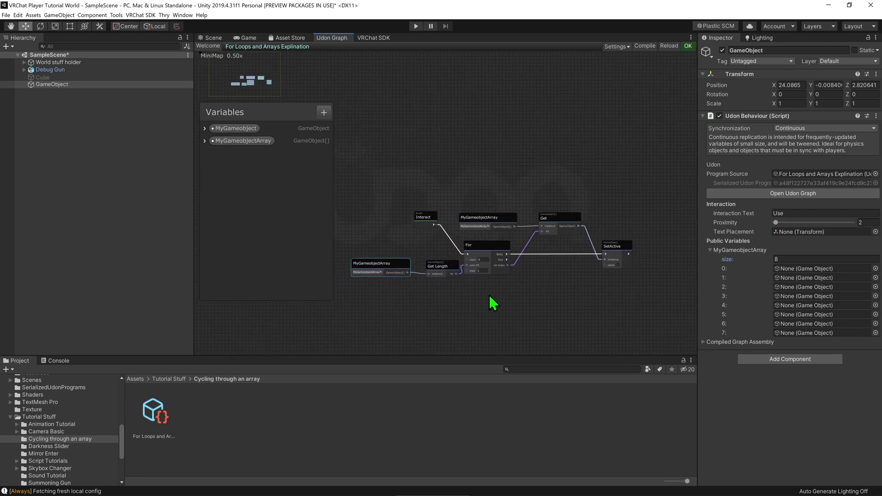
scroll(489, 296, up, 2)
click(779, 259)
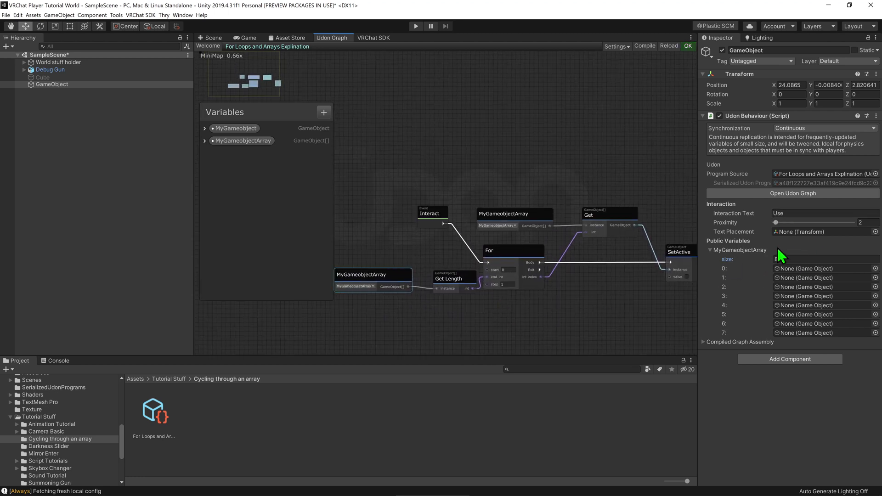
text(31)
key(Return)
key(Return)
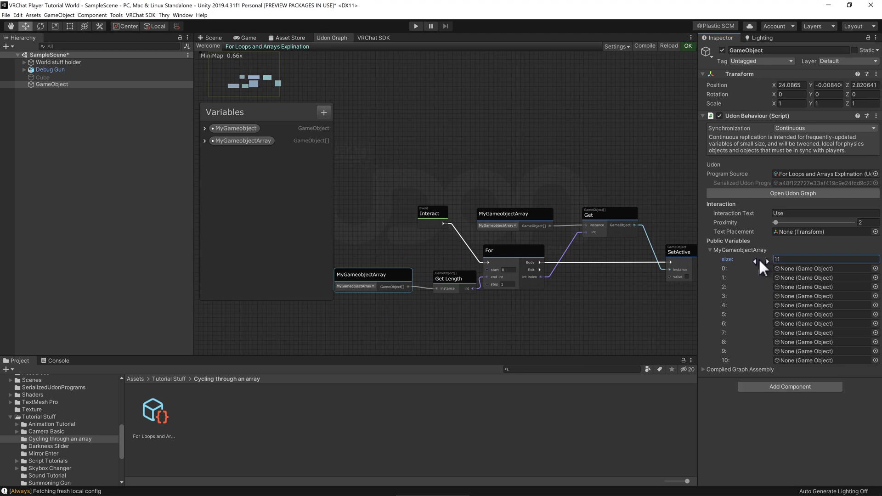
middle_drag(573, 290, 556, 245)
mouse_move(512, 256)
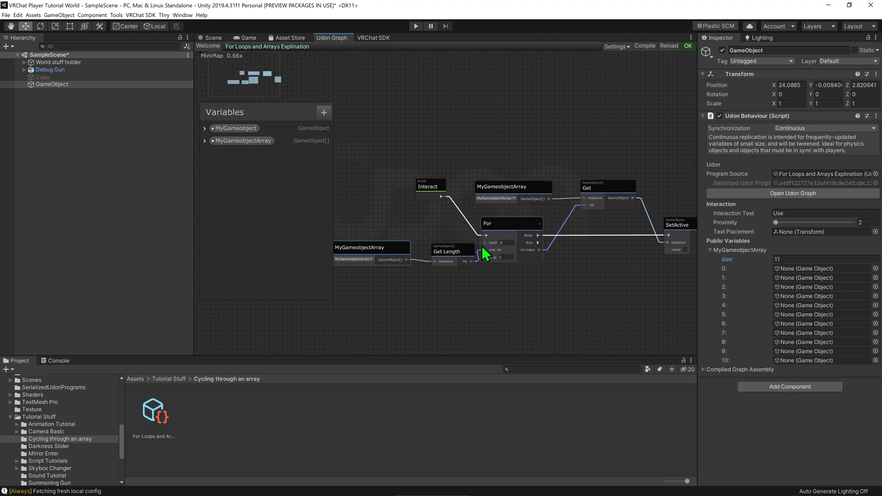
scroll(569, 263, down, 3)
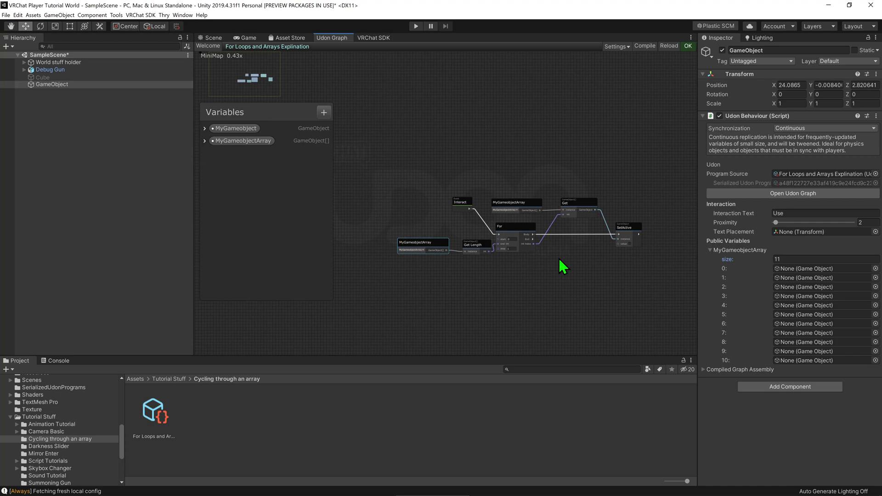